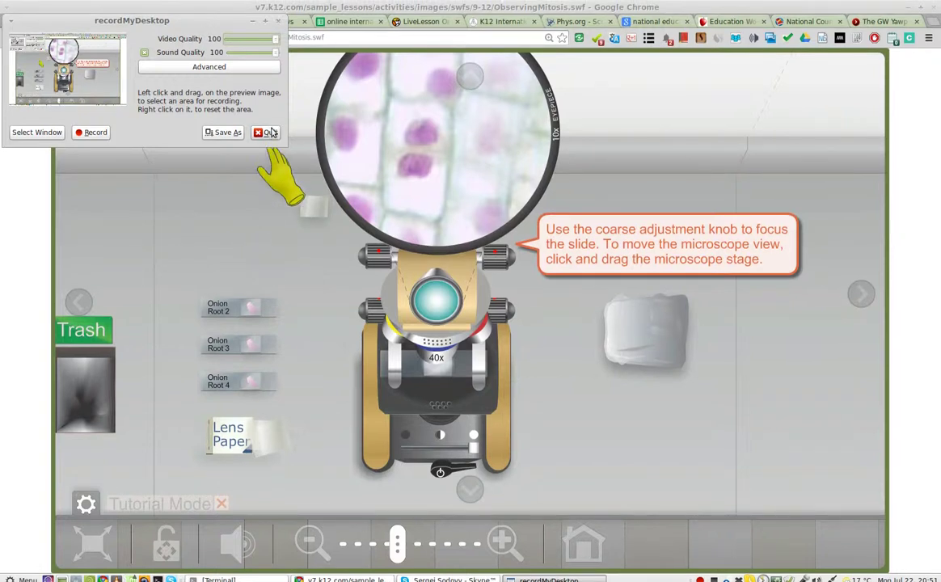
Show the whole eyepiece view on the lab bench and adjust the focus of the mounted slide with the coarse adjustment knob
left_click(270, 133)
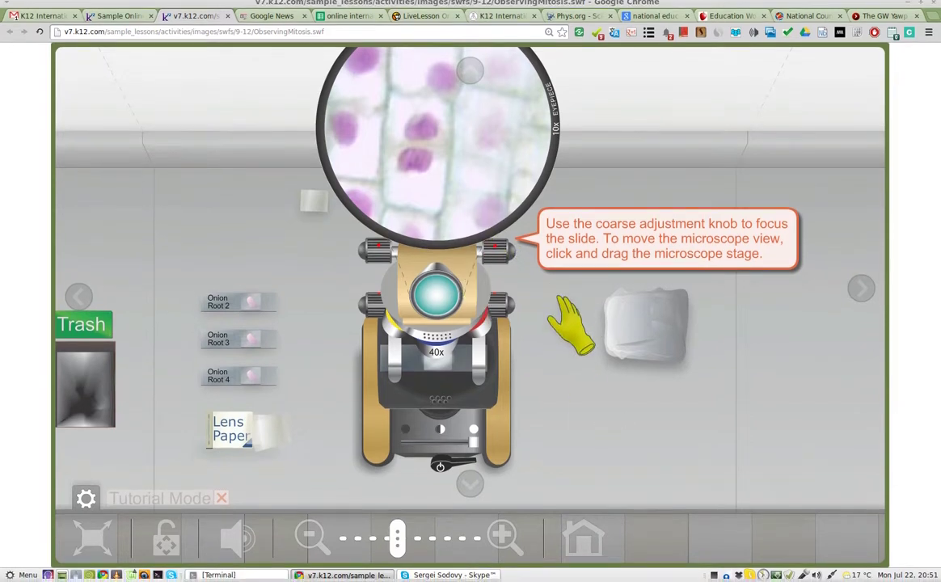
scroll(562, 307, "down", 3)
scroll(585, 356, "down", 2)
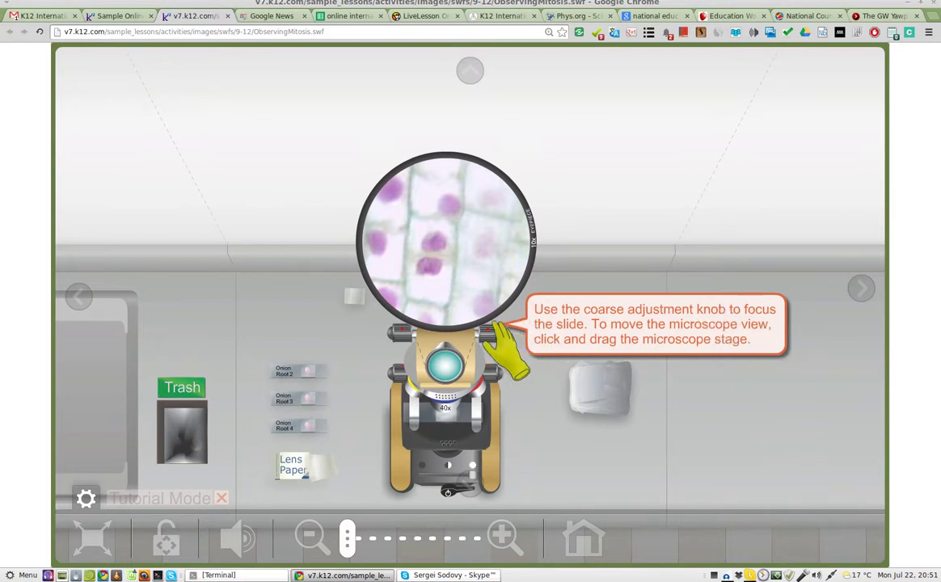
scroll(496, 335, "up", 1)
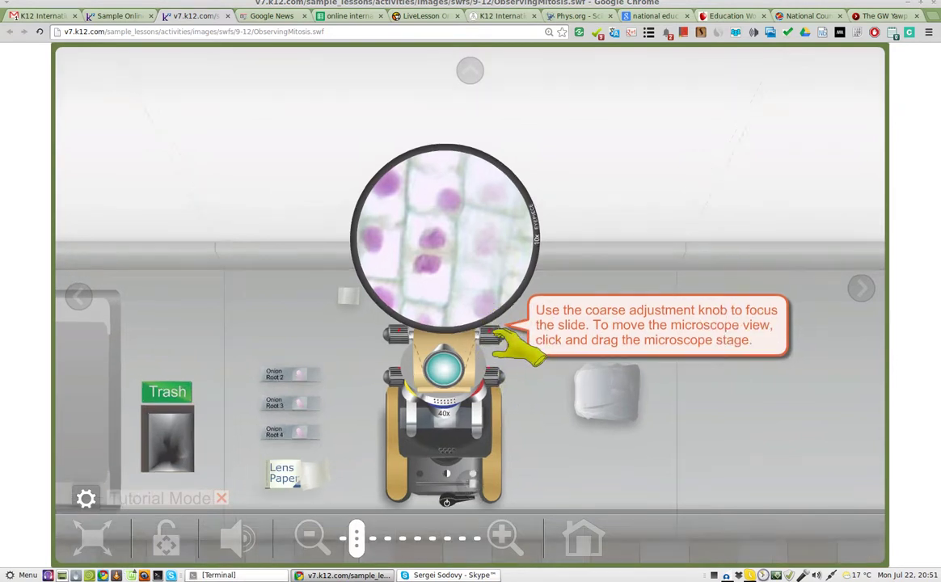
left_click_drag(495, 334, 506, 340)
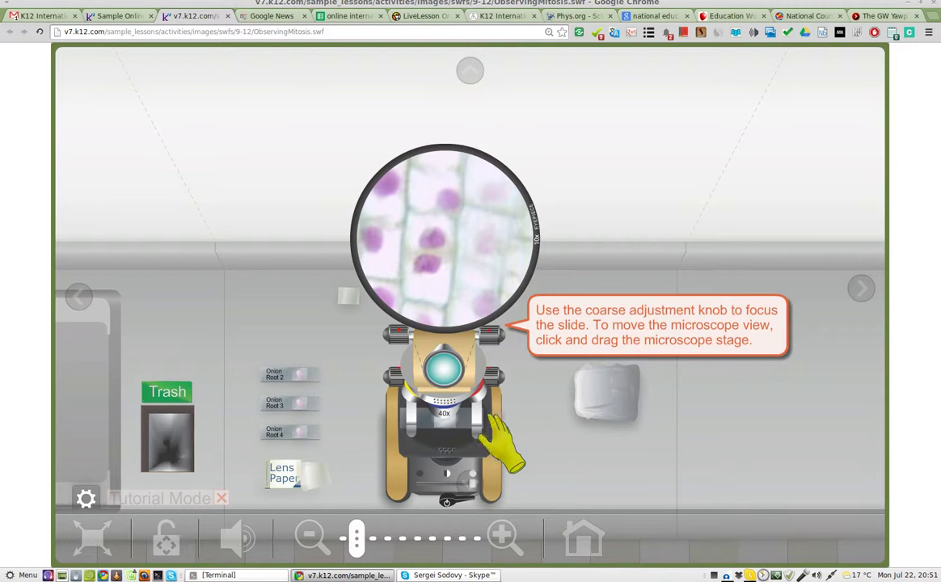
Cycle the objectives through 4x and 10x back to 40x, and return the mounted slide to its place above Onion Root 2
left_click(437, 406)
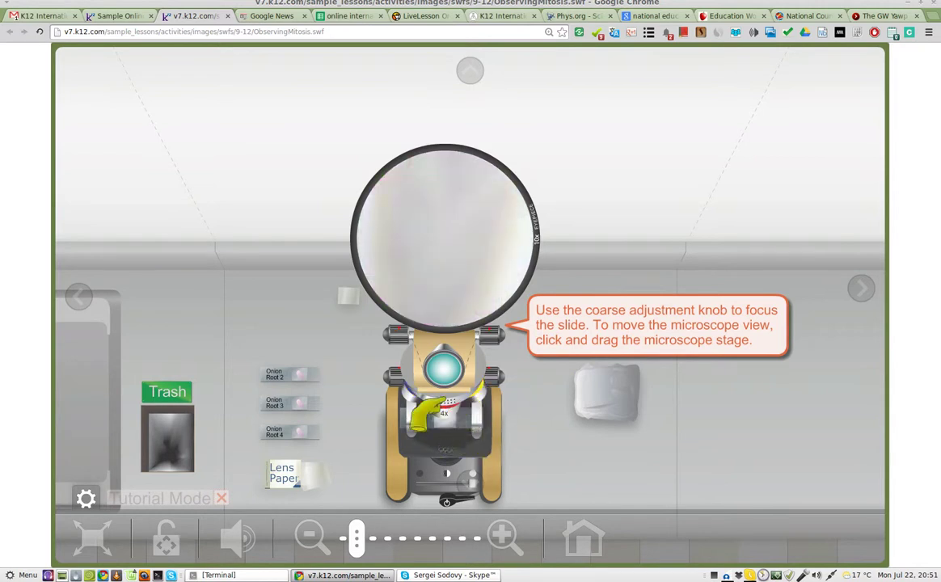
left_click(470, 408)
left_click(445, 408)
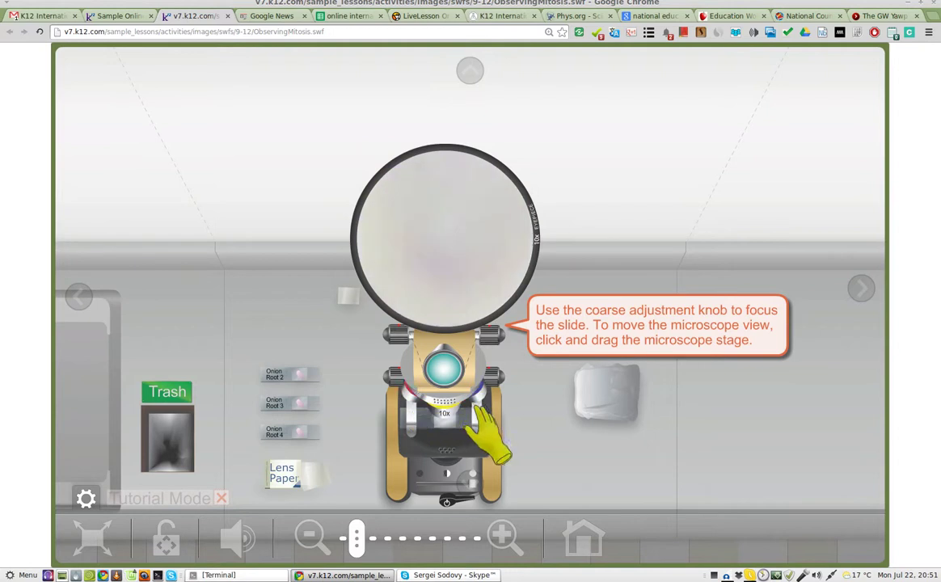
left_click(445, 409)
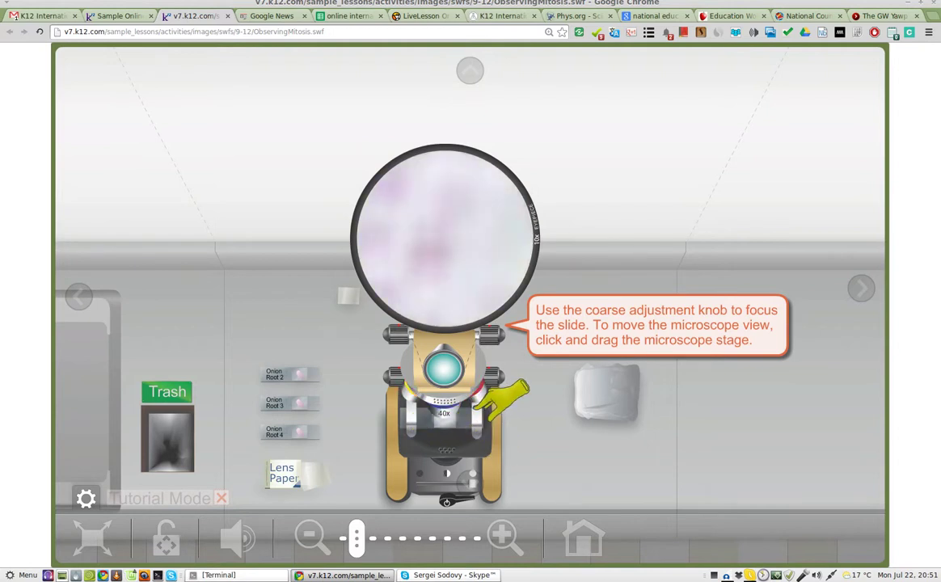
left_click_drag(503, 409, 290, 351)
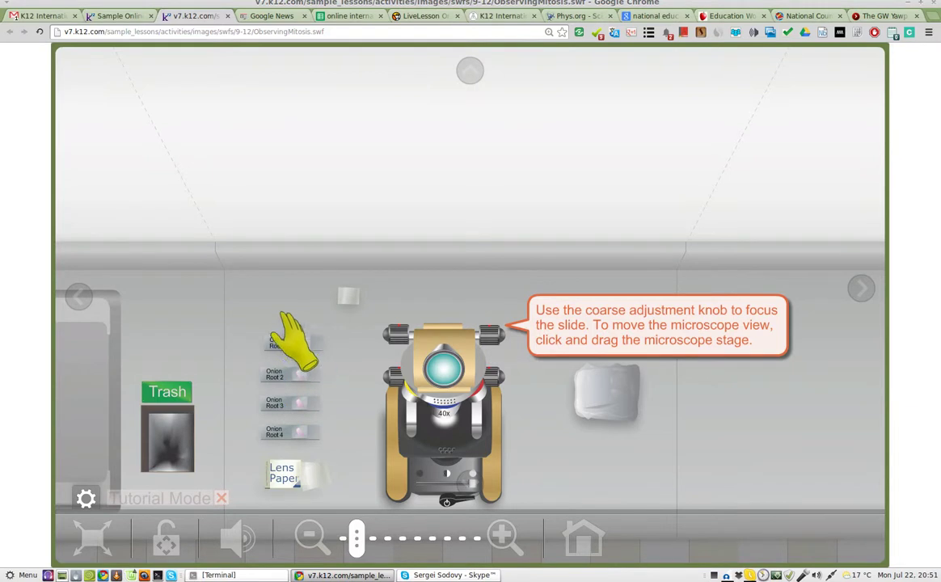
left_click_drag(357, 535, 347, 537)
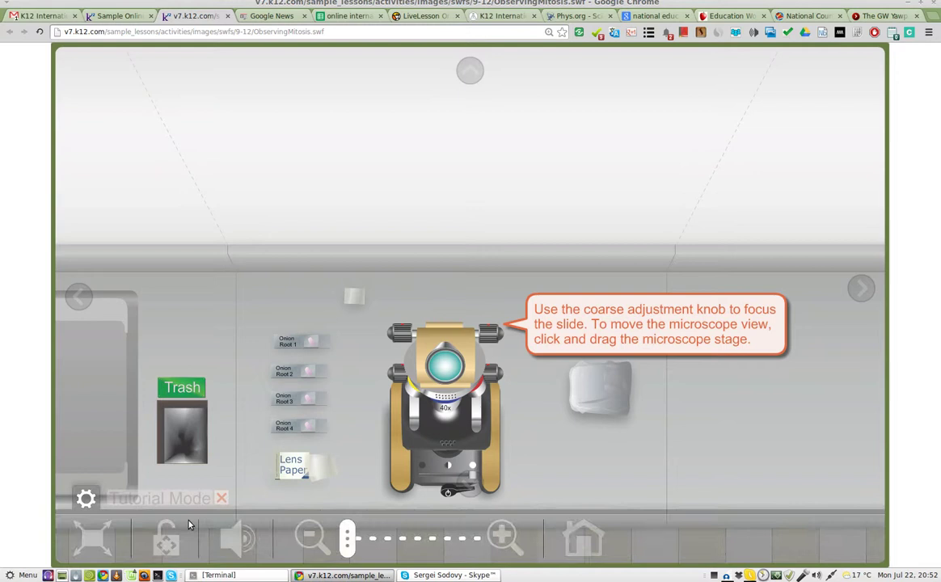
left_click(222, 500)
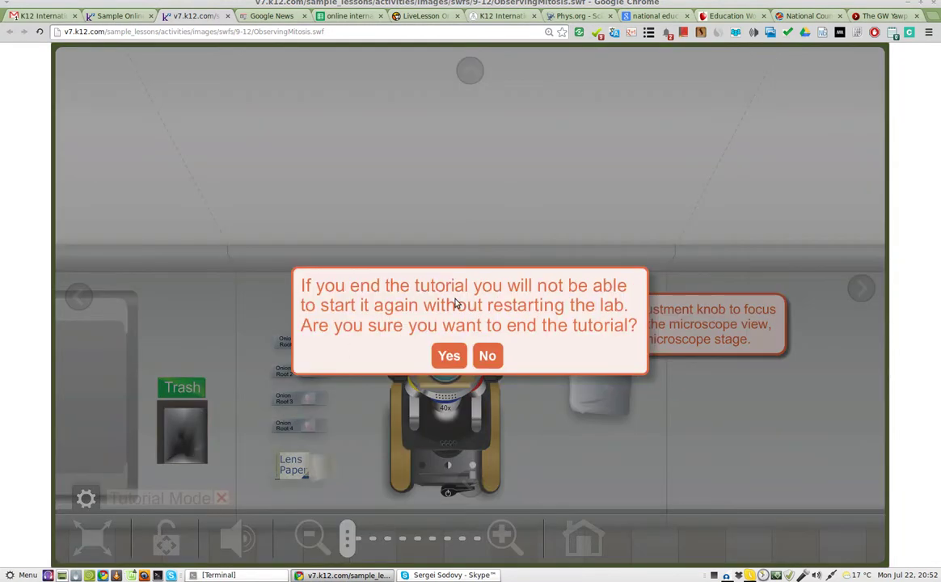
left_click(486, 358)
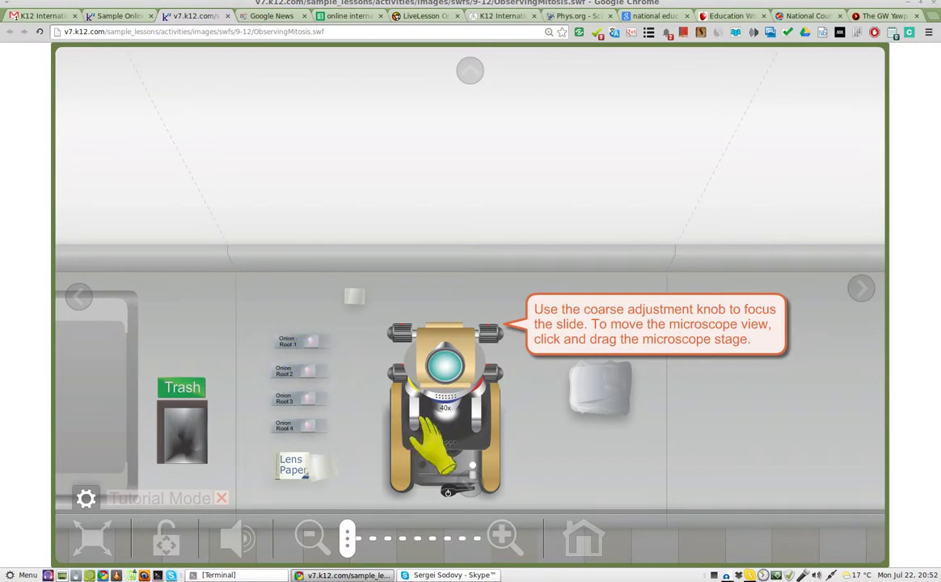
Mount the Onion Root 1 slide on the microscope stage and focus it at 40x with the coarse adjustment knob
scroll(325, 411, "up", 1)
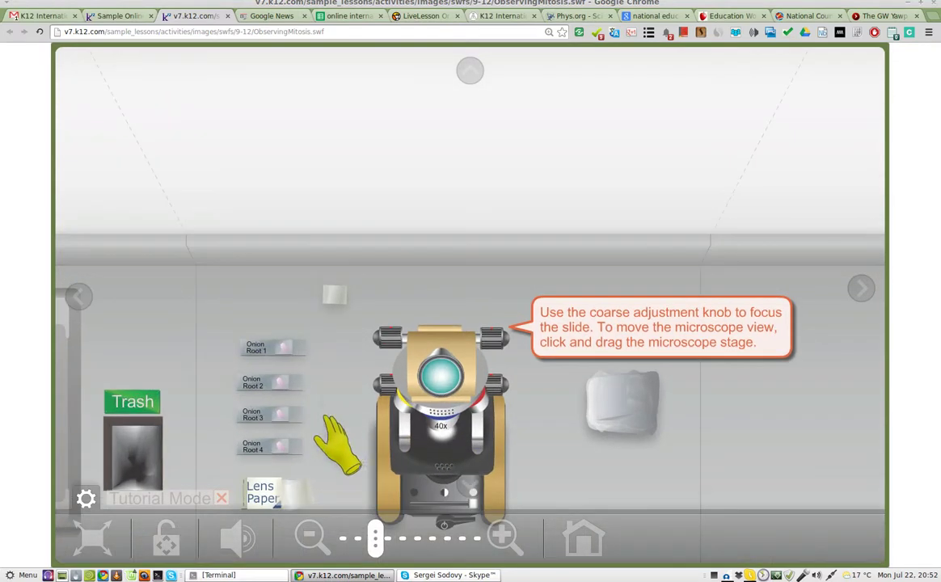
scroll(340, 392, "up", 4)
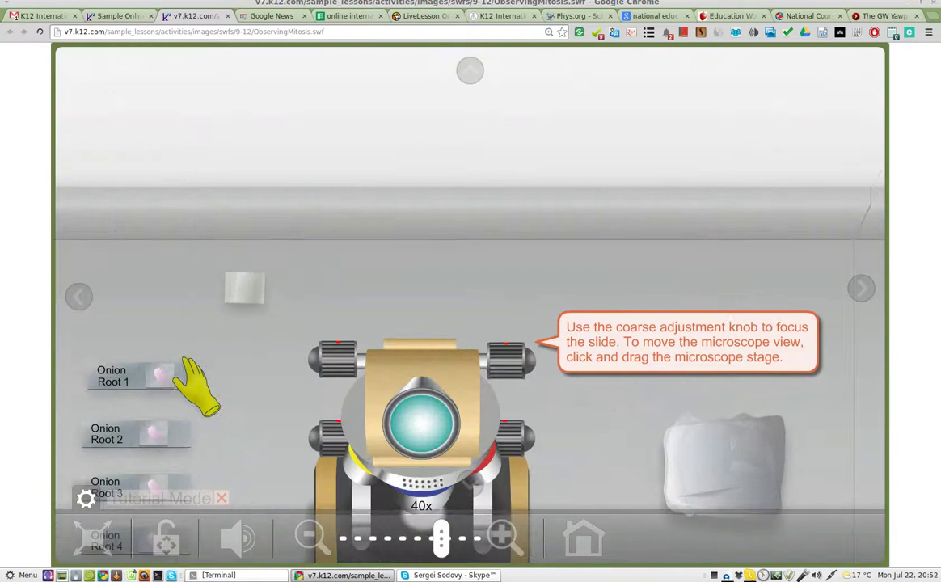
scroll(339, 380, "down", 1)
left_click(862, 290)
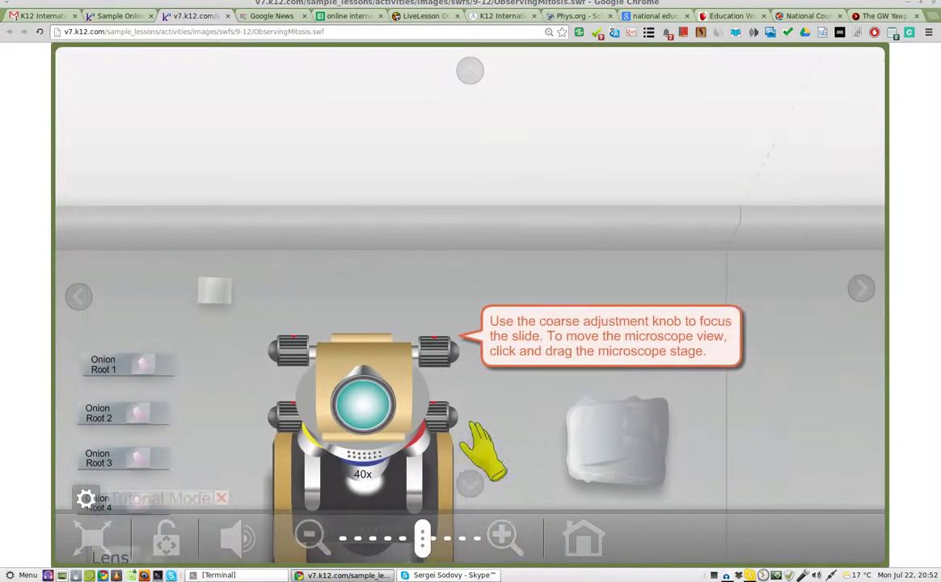
left_click(470, 484)
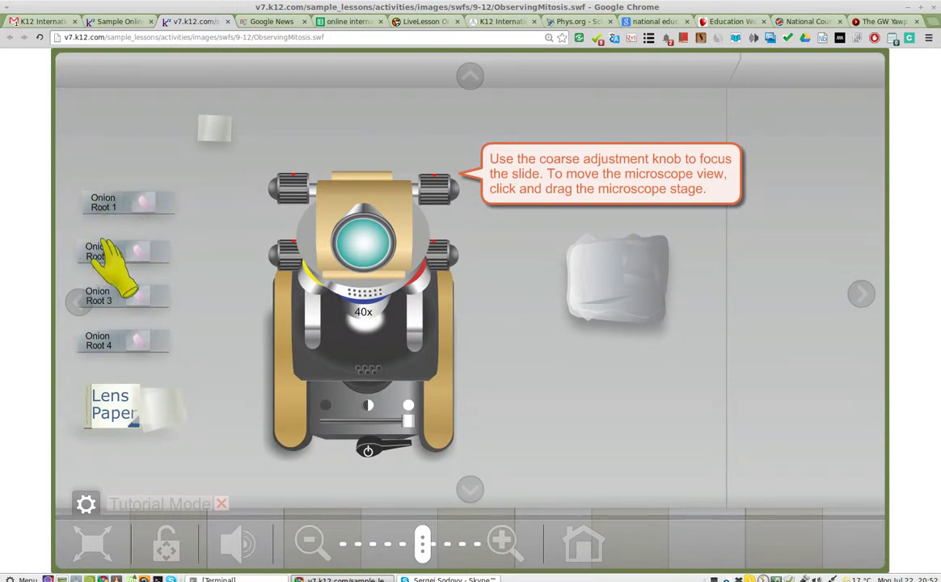
left_click_drag(133, 206, 497, 353)
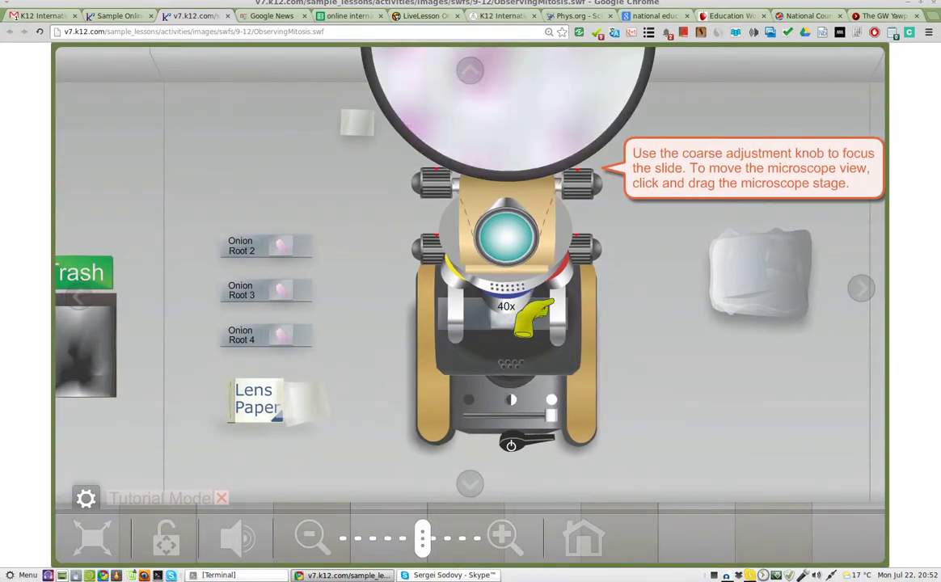
left_click(608, 206)
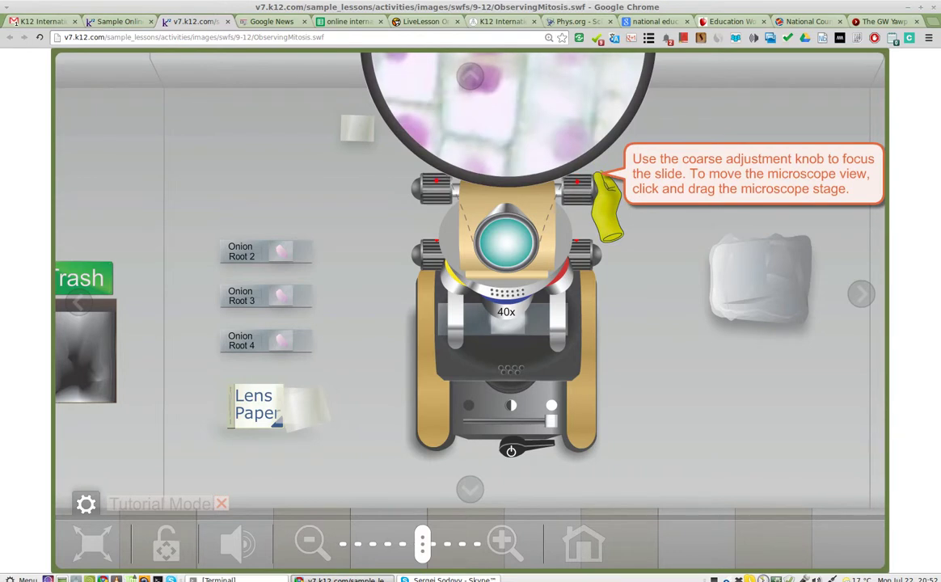
left_click(600, 189)
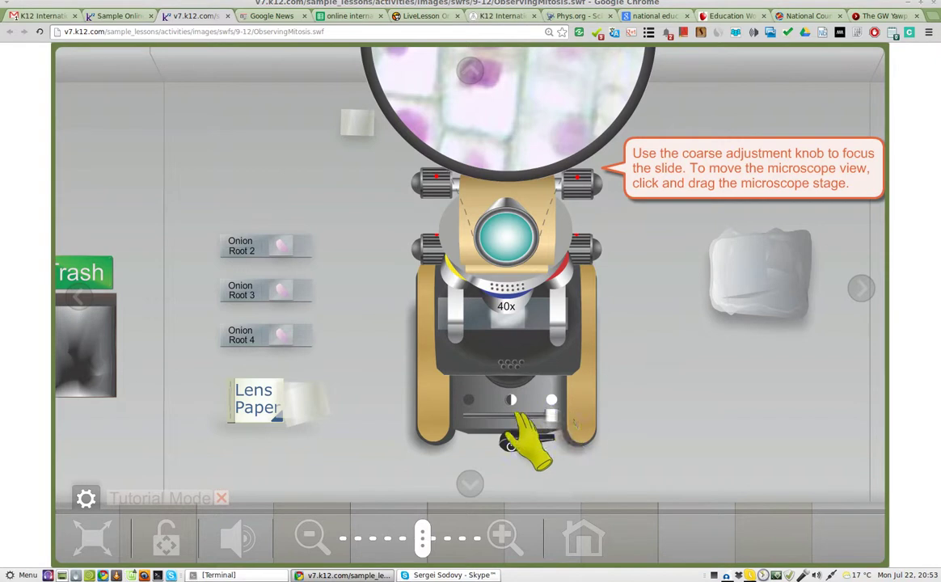
Dim the microscope's light slightly, and switch the microscope off and back on
mouse_move(551, 417)
left_mouse_down()
mouse_move(479, 417)
mouse_move(544, 416)
left_mouse_up()
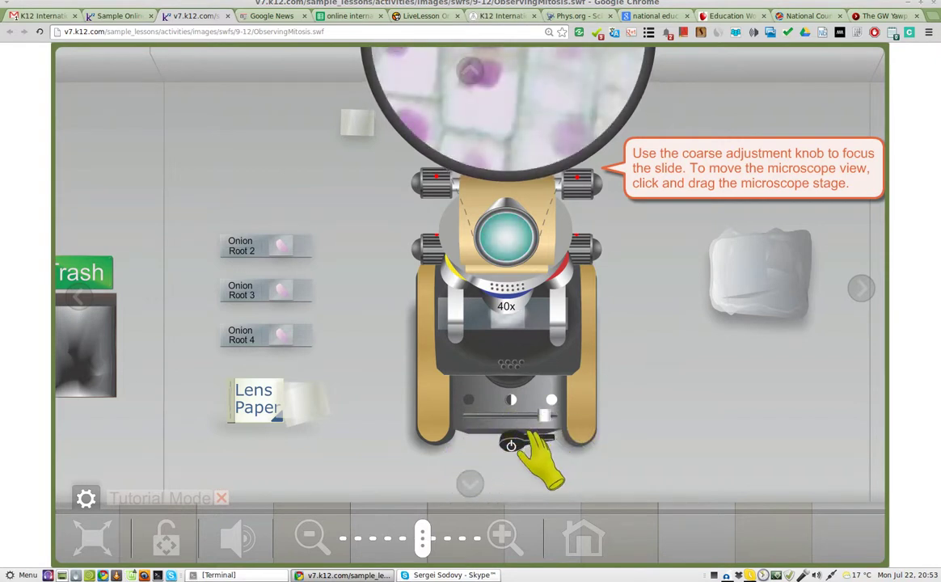
left_click(513, 444)
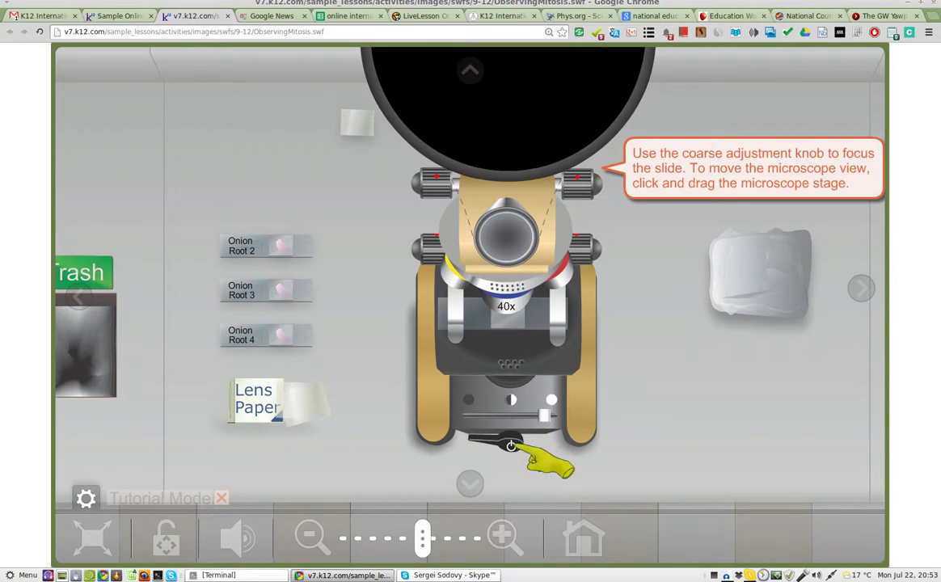
left_click(512, 443)
Rotate the microscope's nosepiece through the objectives and leave the 10x objective in place
scroll(662, 384, "down", 1)
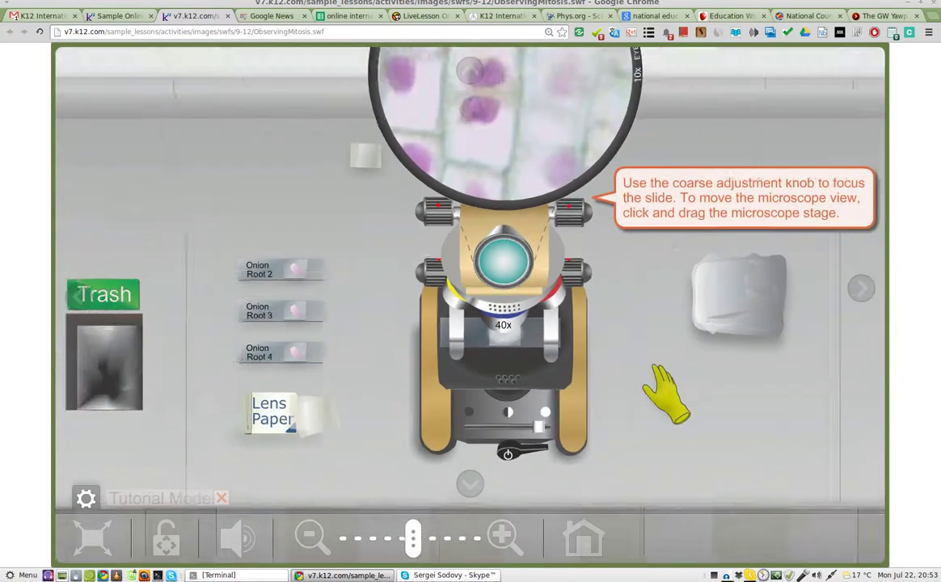
scroll(662, 384, "down", 2)
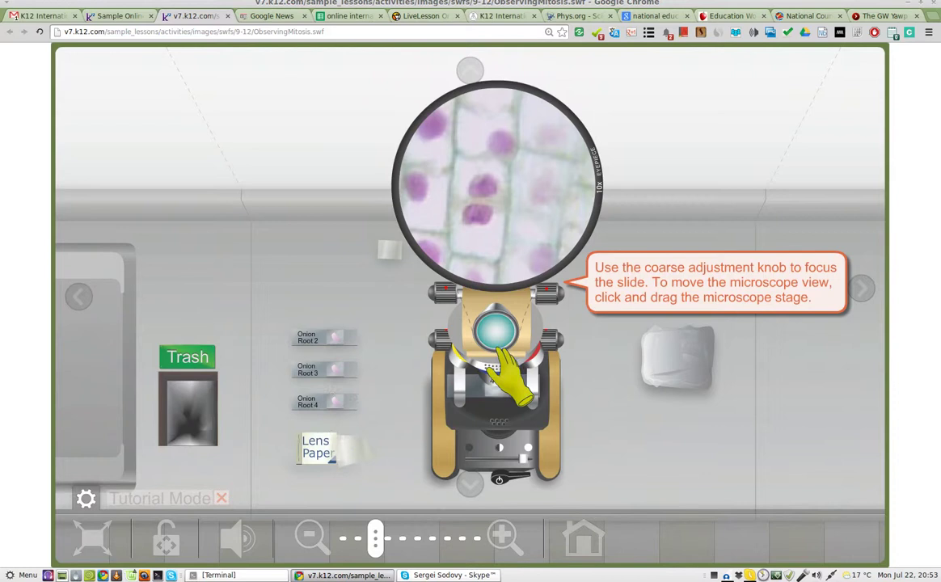
left_click(485, 380)
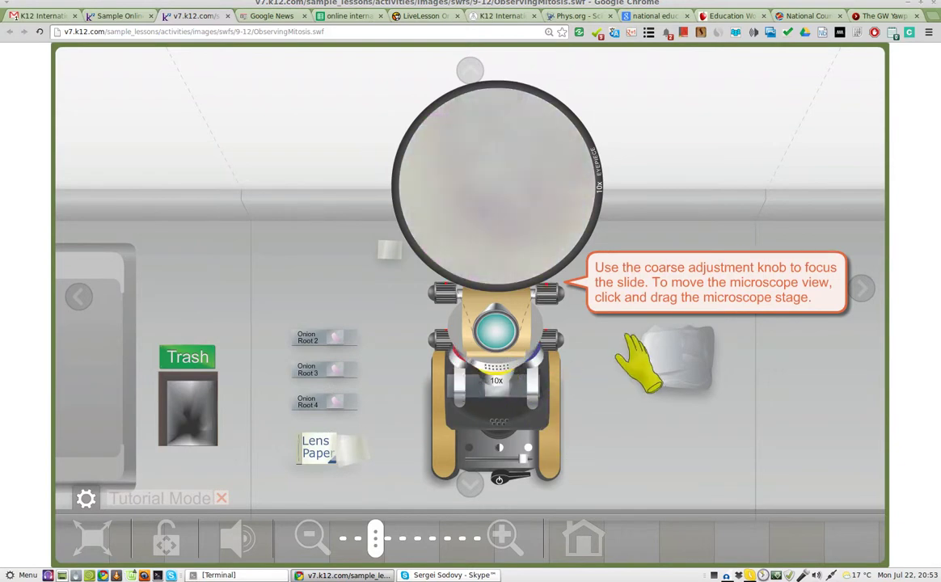
left_click(485, 380)
left_click(486, 380)
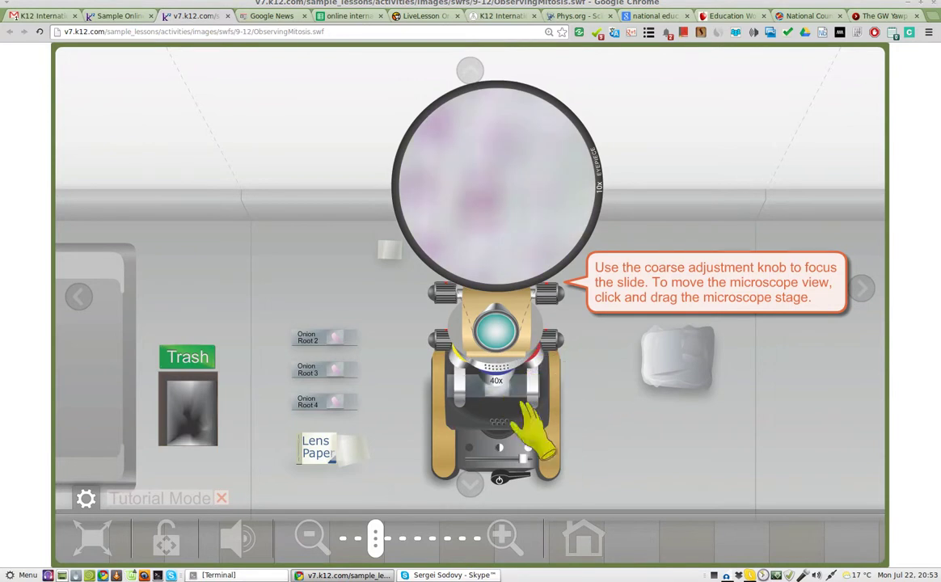
left_click(488, 374)
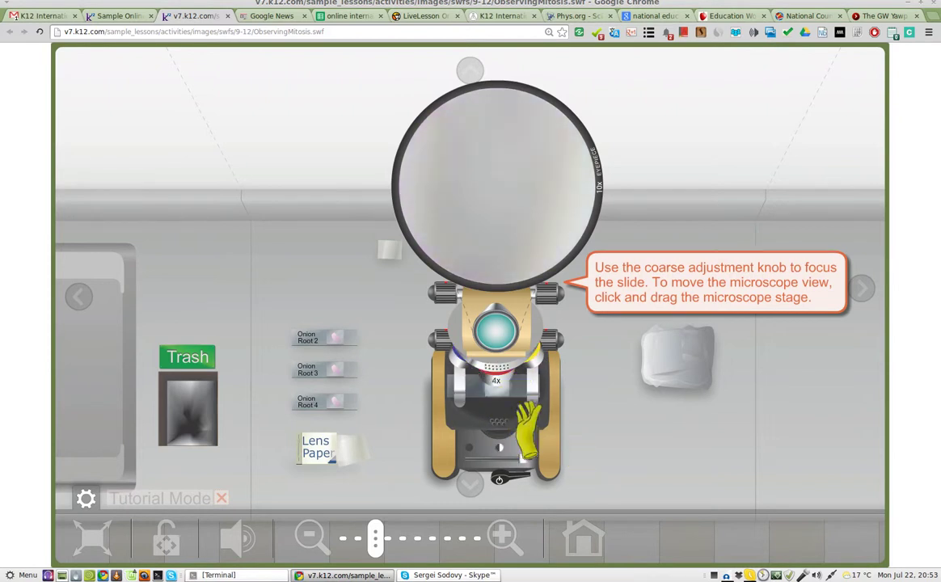
left_click(485, 376)
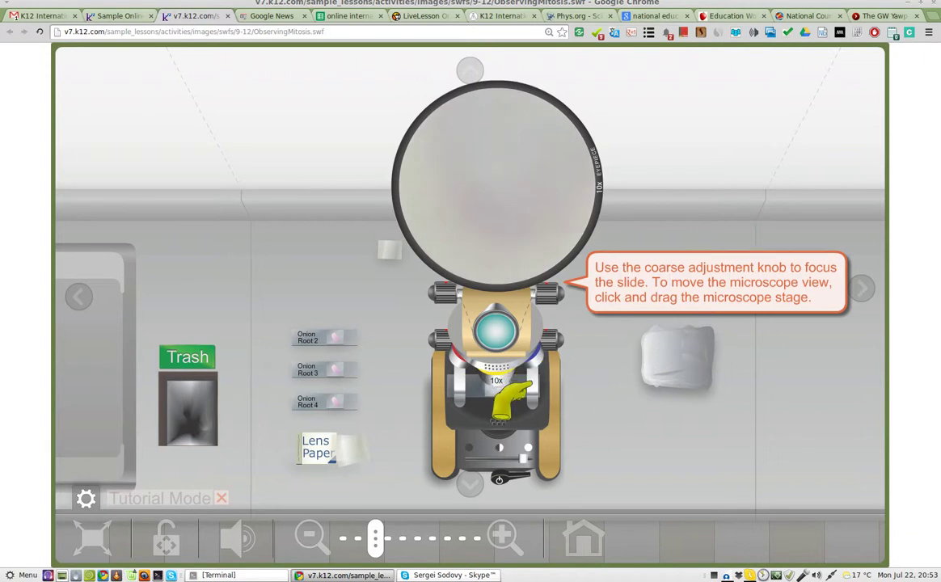
Reposition the microscope stage and focus the Onion Root 1 slide at 10x with the coarse adjustment knob
mouse_move(500, 429)
left_mouse_down()
mouse_move(502, 437)
mouse_move(500, 427)
left_mouse_up()
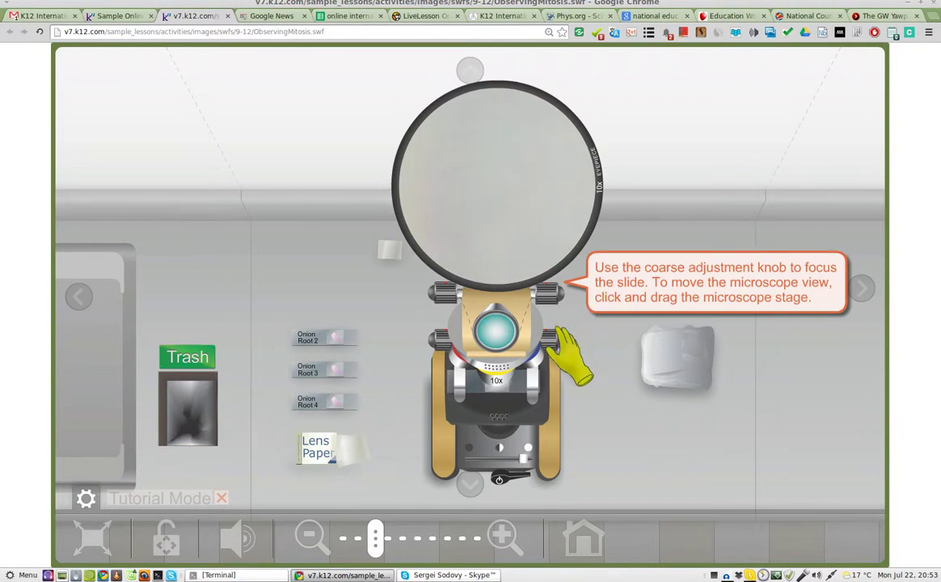
left_click_drag(560, 292, 562, 295)
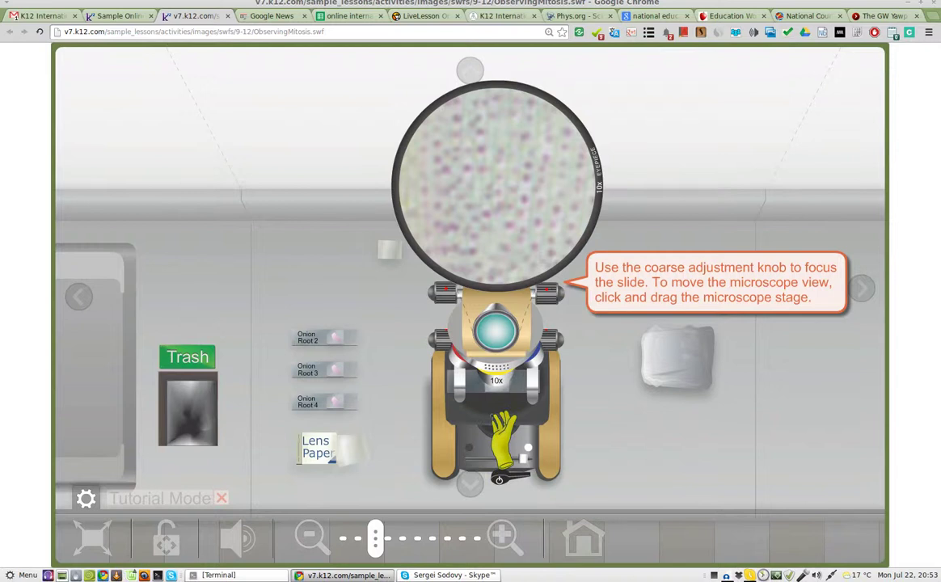
left_click_drag(501, 437, 505, 442)
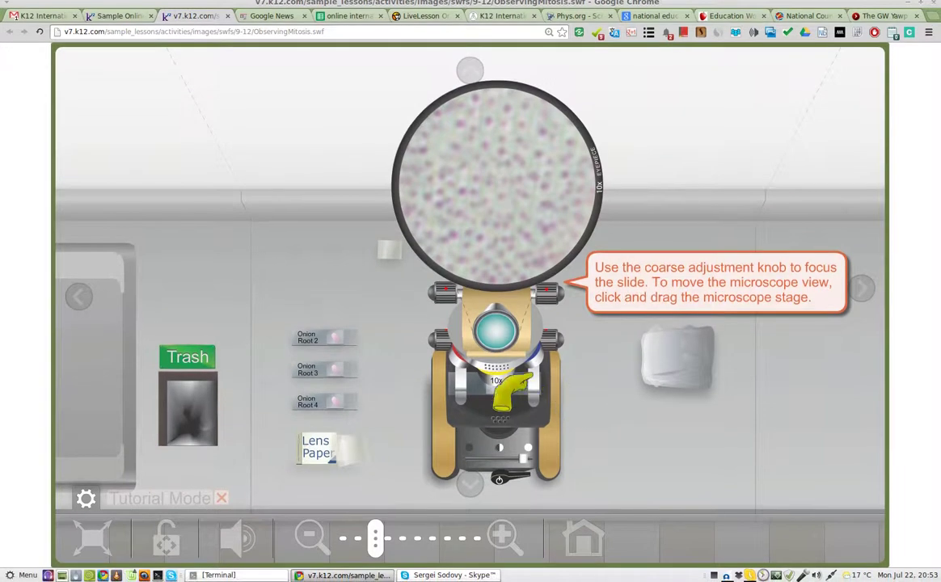
Switch to the 40x objective and refocus the onion root cells with the coarse adjustment knob
left_click(486, 379)
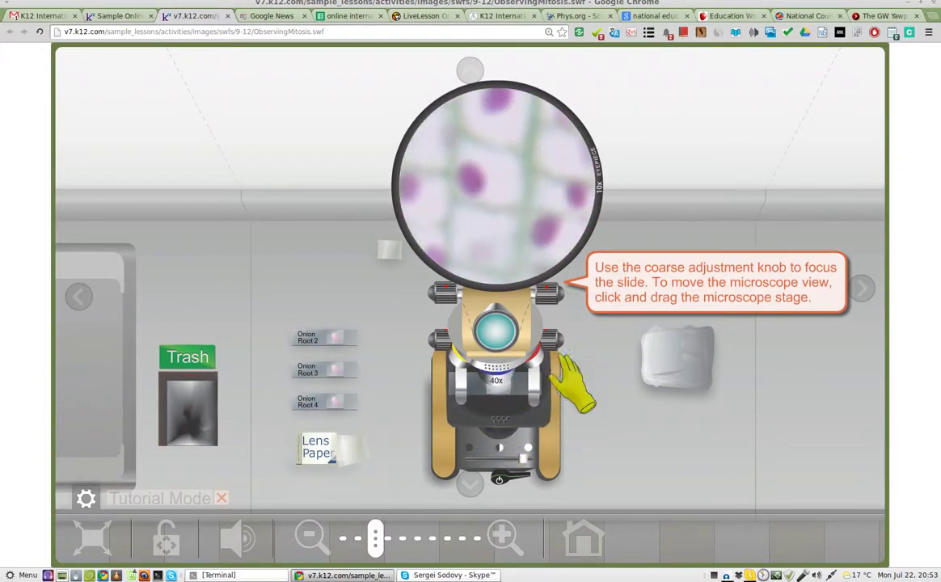
left_click_drag(558, 292, 562, 285)
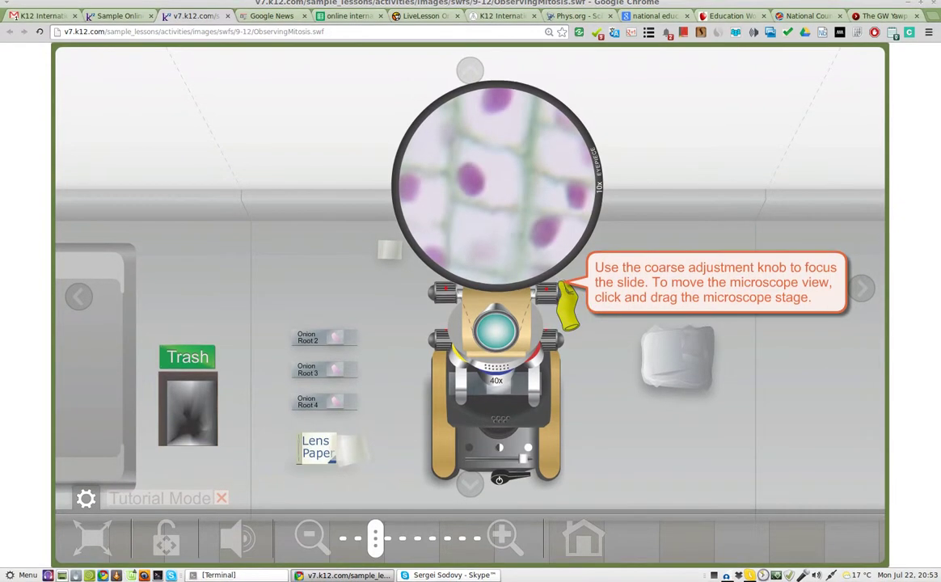